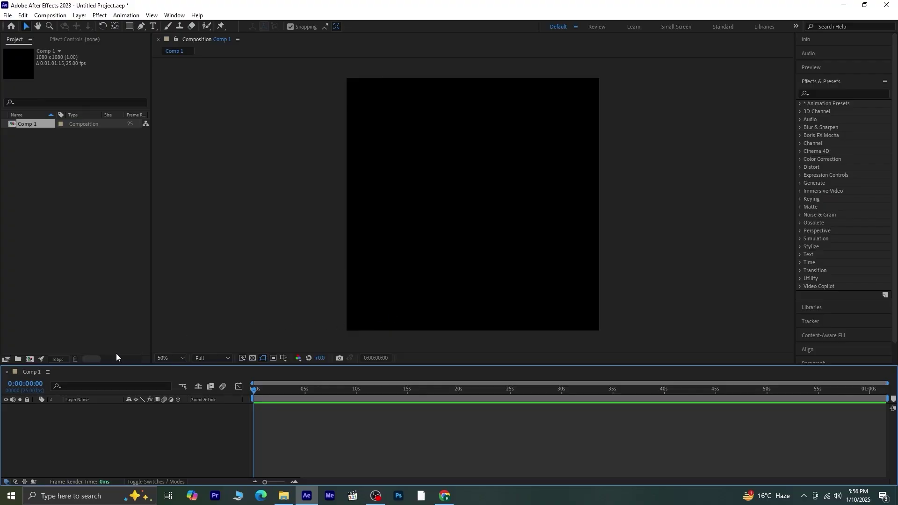
right_click(65, 196)
mouse_move(101, 243)
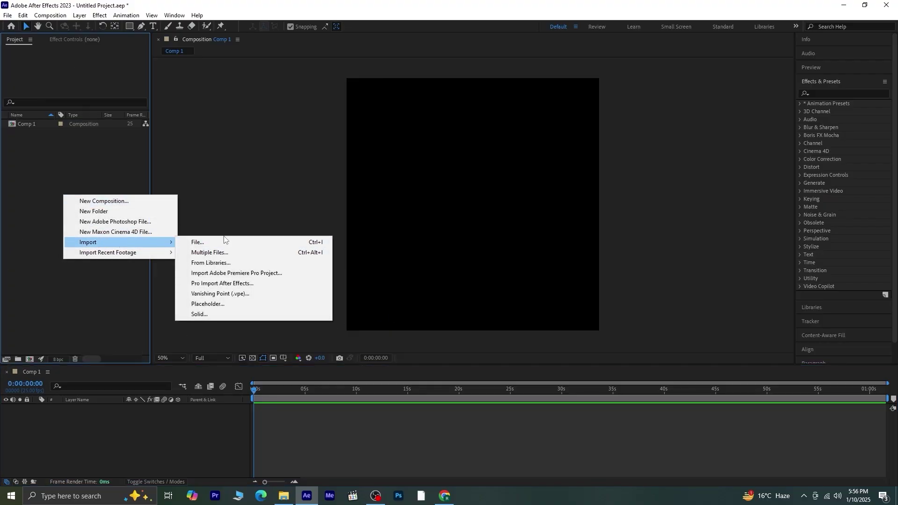
left_click(224, 242)
left_click(185, 161)
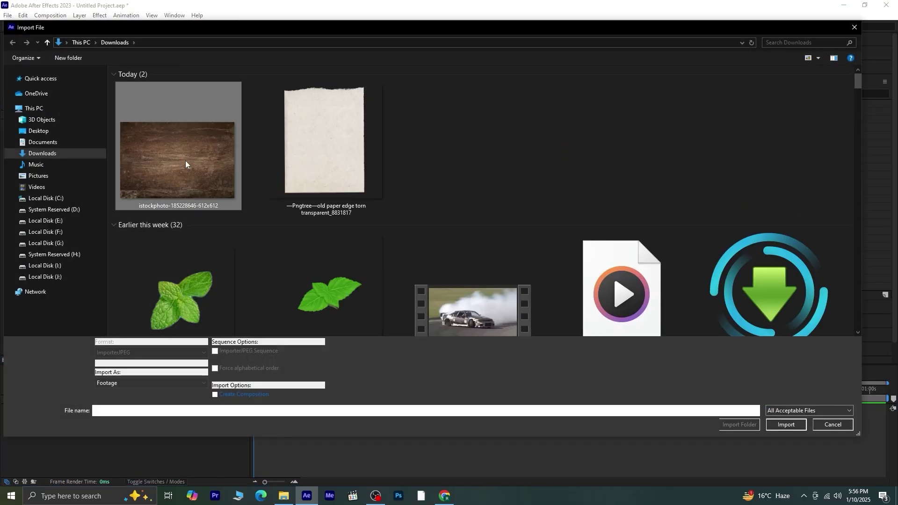
left_click(786, 424)
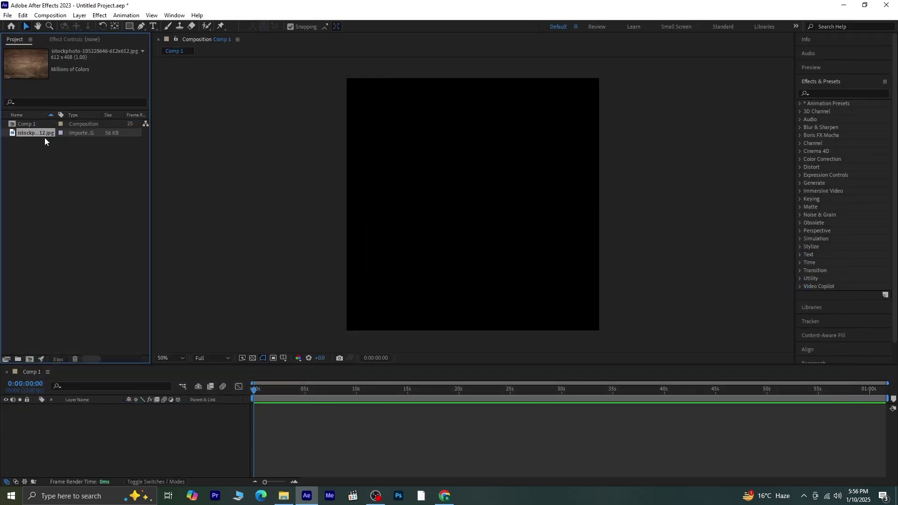
left_click_drag(46, 135, 102, 407)
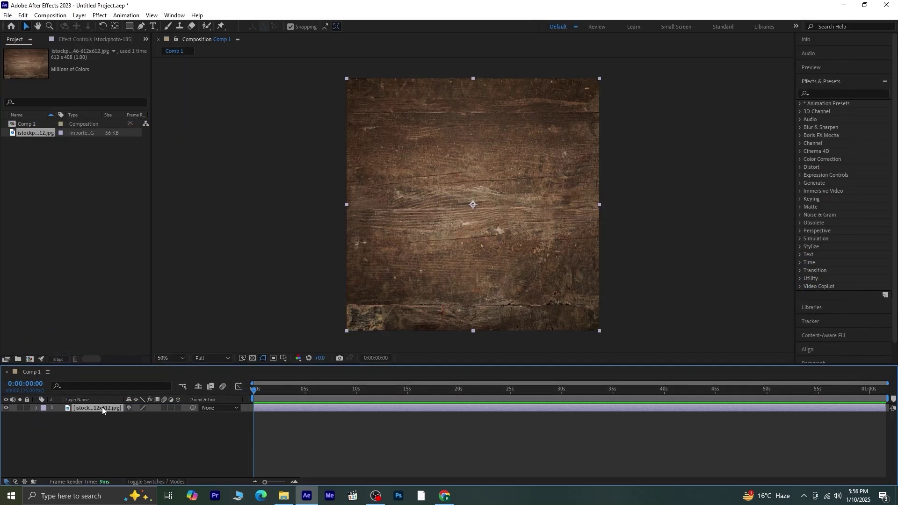
left_click(108, 414)
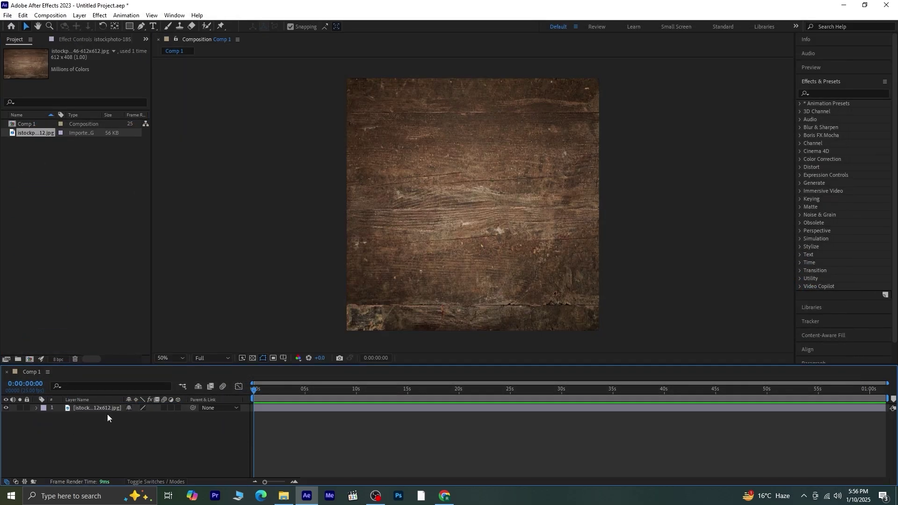
Step: Create Comp 2 and add the imported Pngtree torn-paper PNG to it
left_click(28, 359)
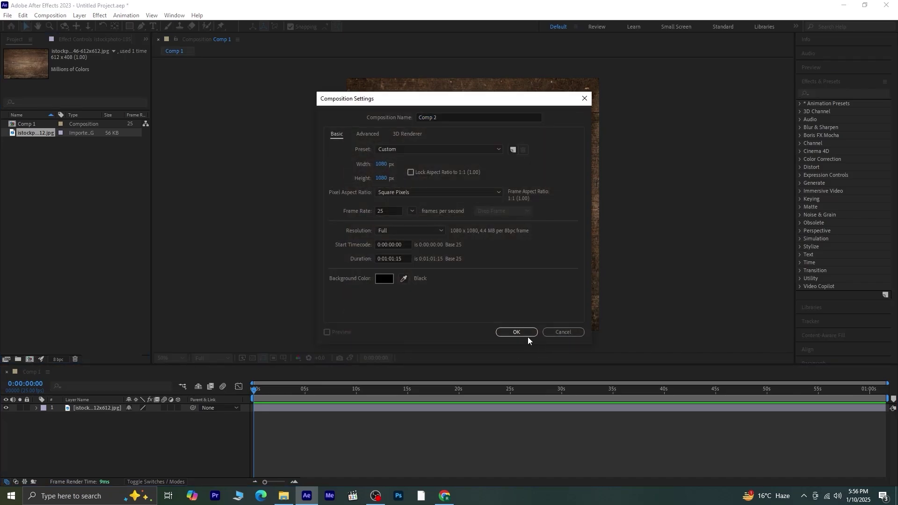
left_click(527, 334)
right_click(40, 178)
mouse_move(71, 224)
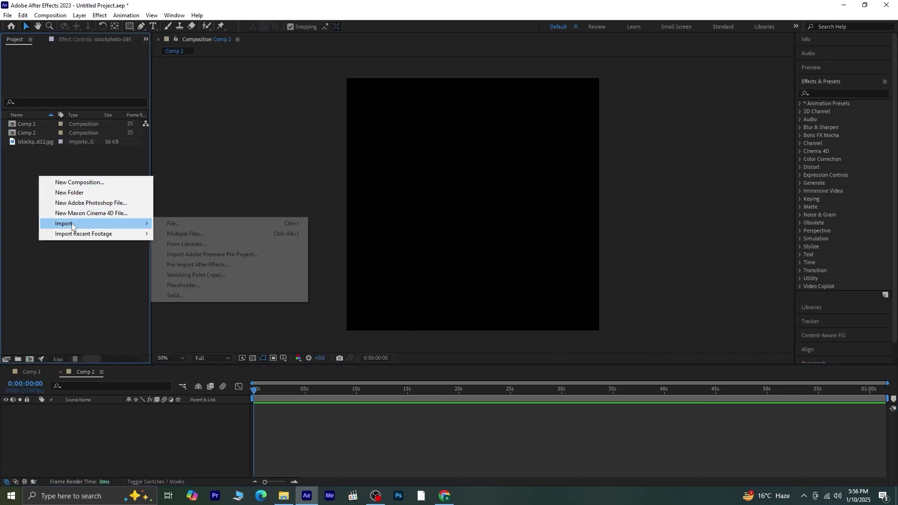
left_click(172, 224)
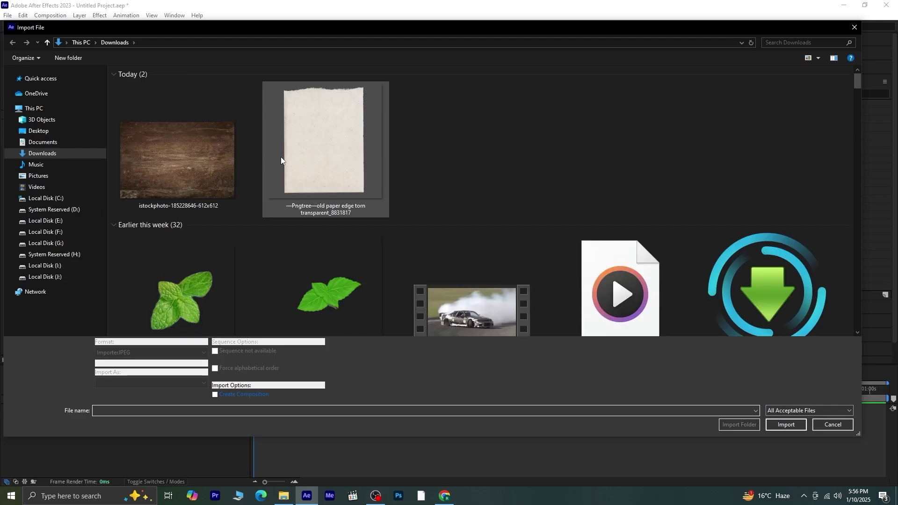
left_click(280, 156)
left_click(786, 419)
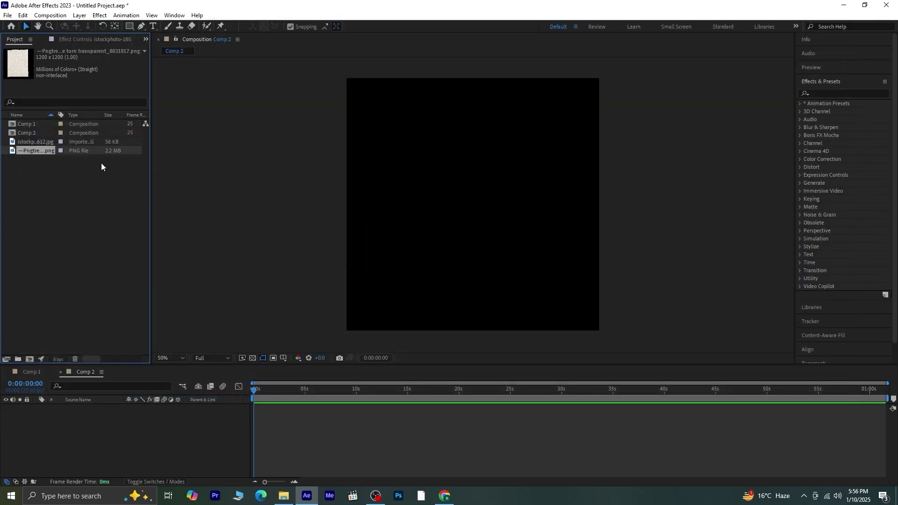
left_click_drag(60, 369, 69, 417)
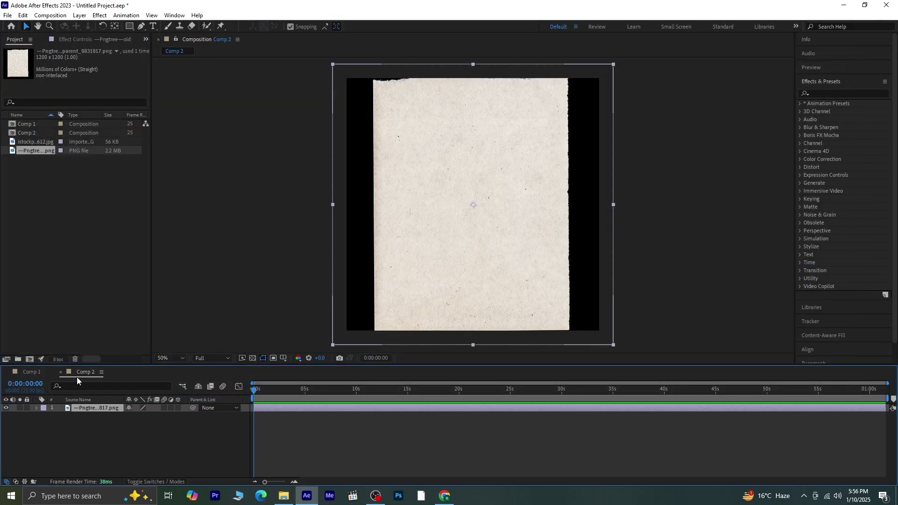
Step: Scale the torn-paper layer down to 54%
key("s")
left_click_drag(159, 415, 141, 422)
left_click_drag(254, 390, 260, 396)
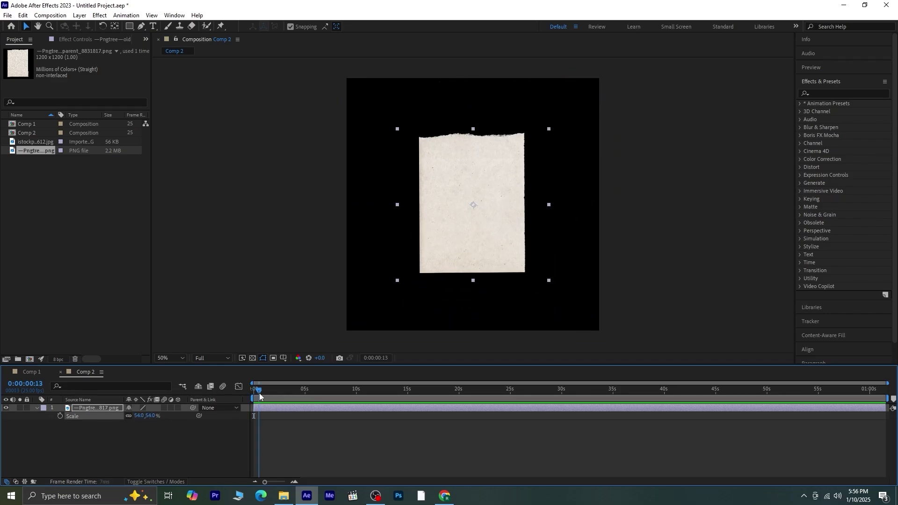
Step: Keyframe the paper's Rotation from 0x+0° at 0 s to 3x+0° at 30 s
key("r")
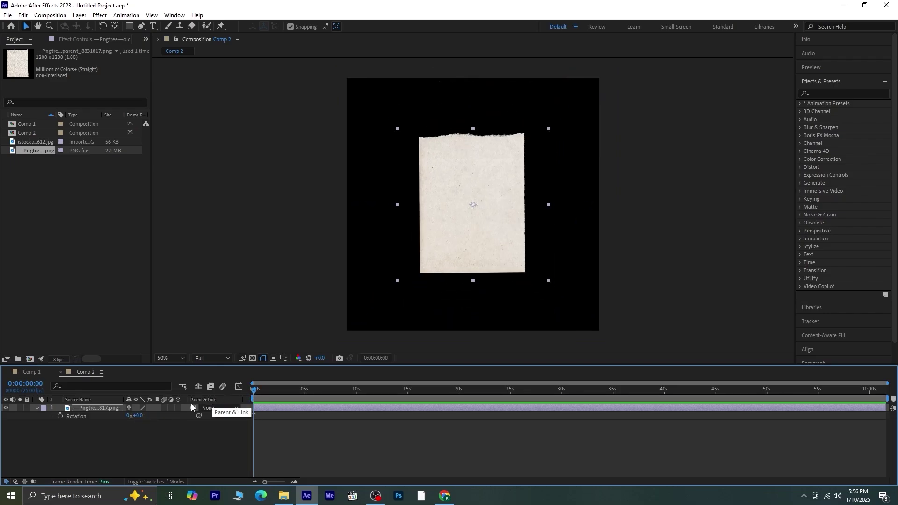
left_click(60, 417)
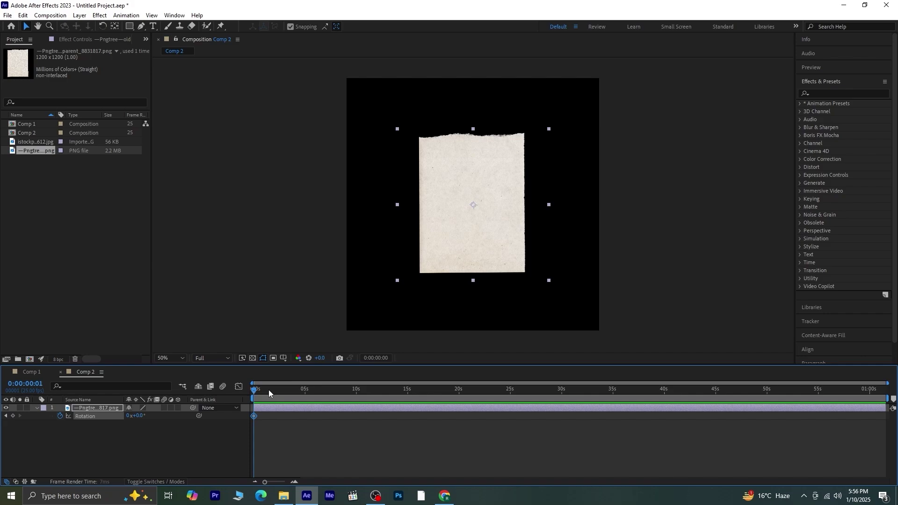
left_click_drag(269, 393, 562, 428)
left_click(129, 416)
type("3")
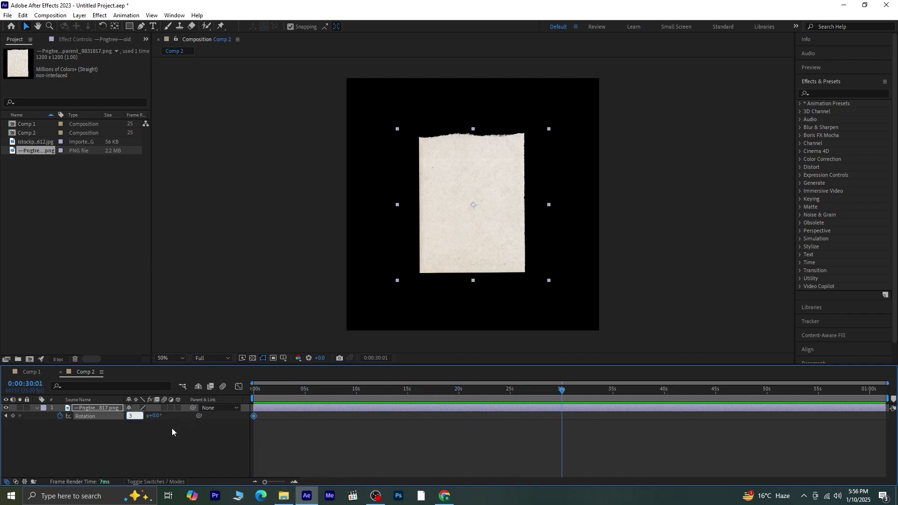
left_click(172, 428)
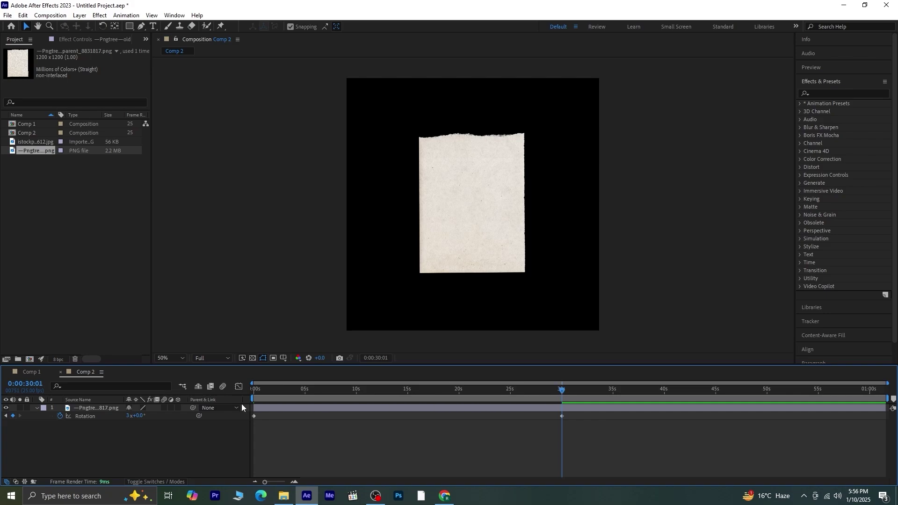
Step: Preview the spinning paper from the start, then return to the first frame
left_click_drag(564, 389, 393, 390)
key("Home")
key("space")
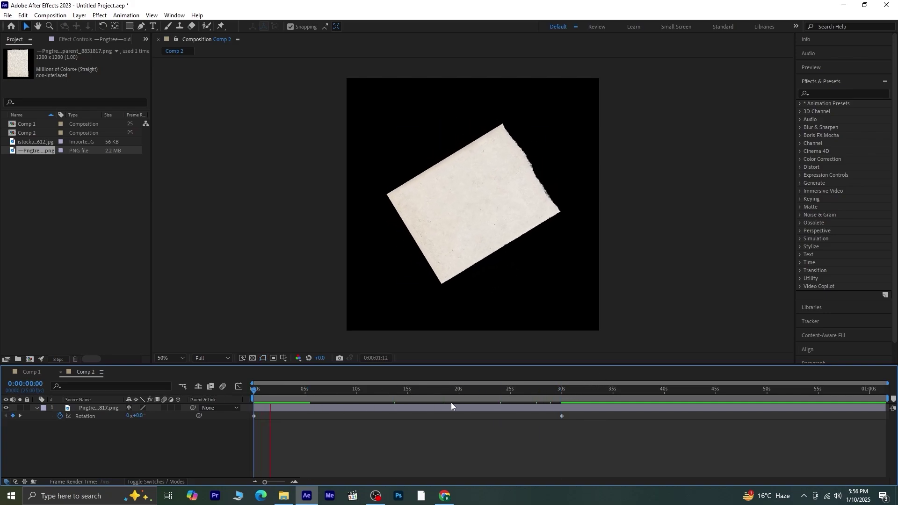
left_click(275, 391)
key("Home")
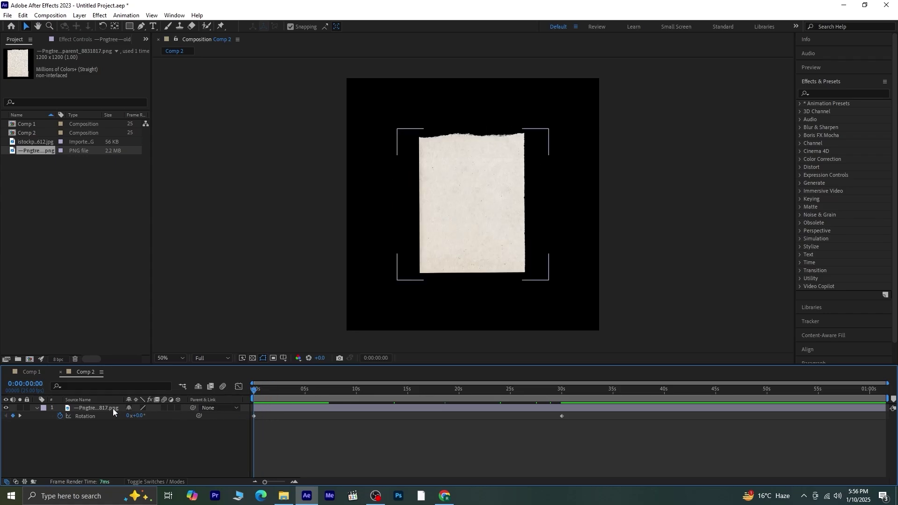
Step: Drag Comp 2 from the Project panel into the Comp 1 timeline above the wood layer
left_click(36, 377)
left_click(25, 151)
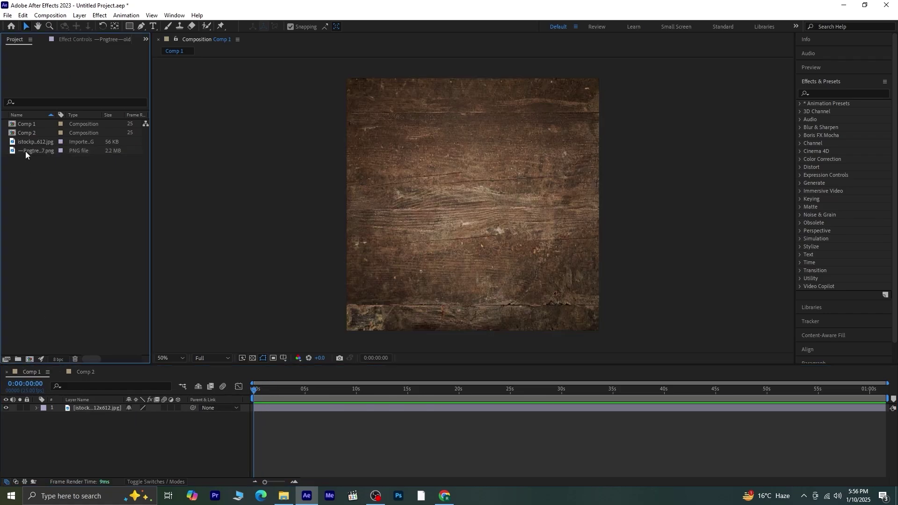
left_click(38, 124)
left_click_drag(38, 133, 94, 405)
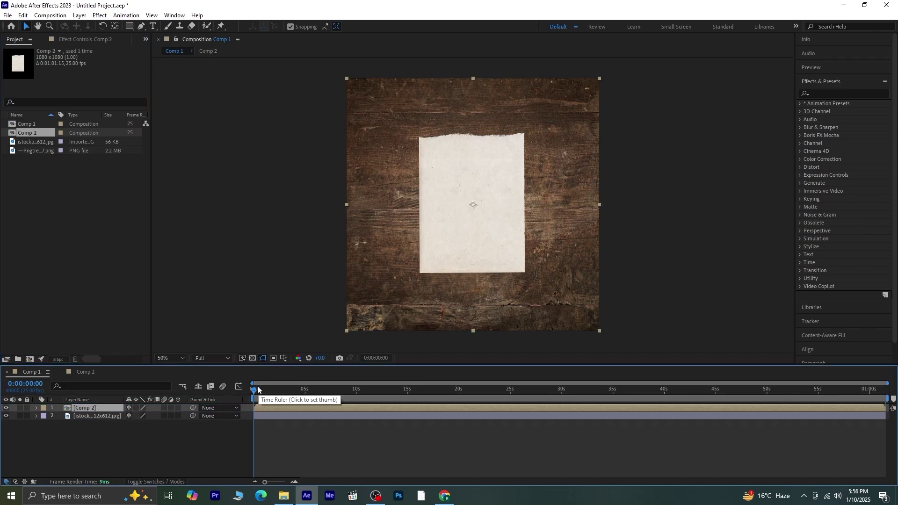
Step: Keyframe the paper's Position, starting off the left edge of the background at 0 s
key("p")
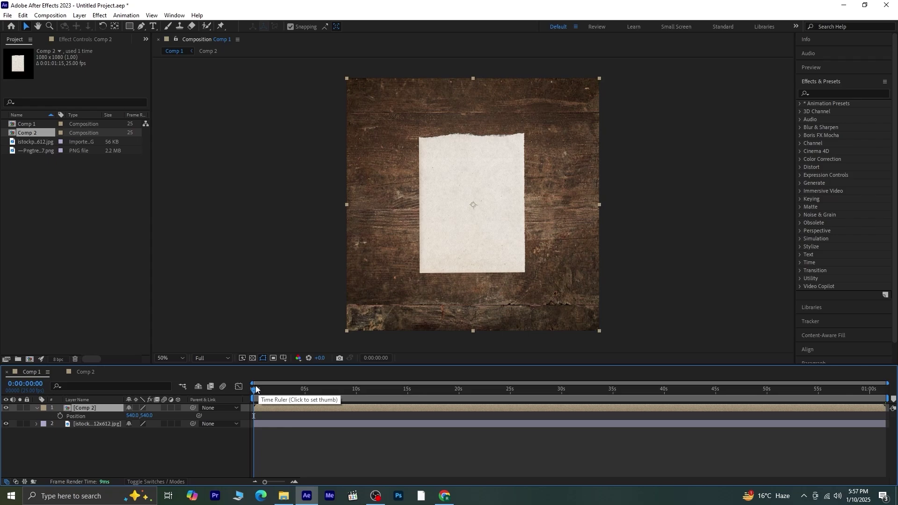
left_click(59, 416)
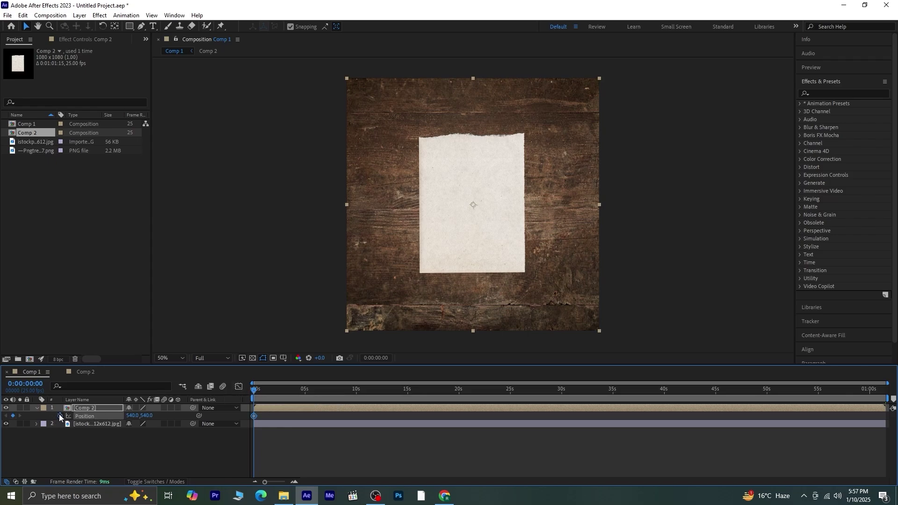
key("equal")
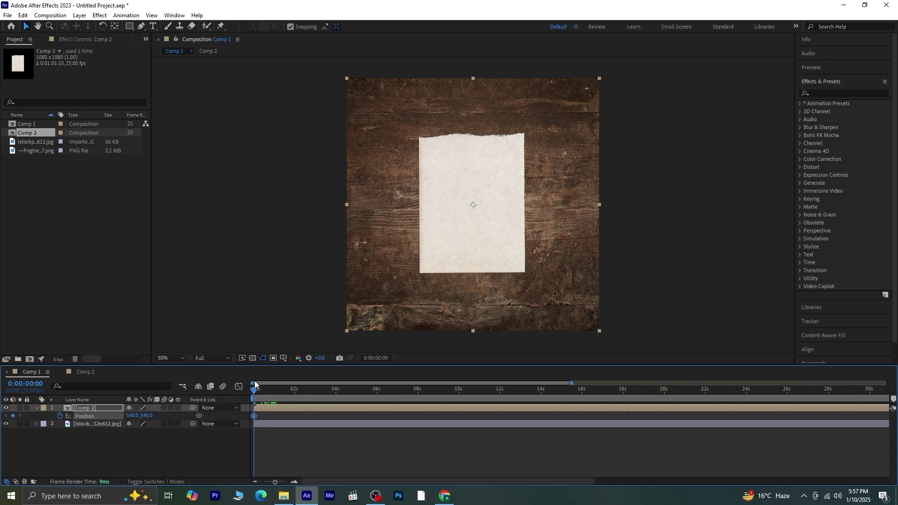
left_click_drag(254, 389, 274, 425)
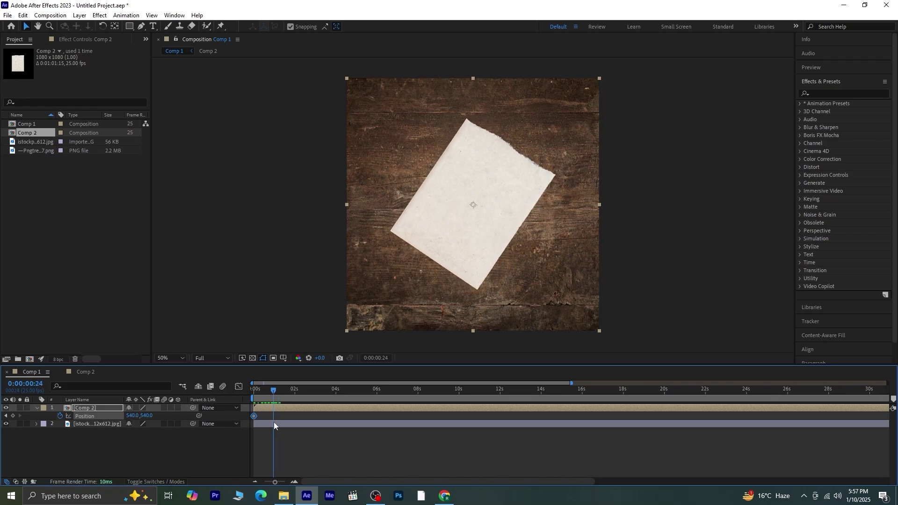
left_click(6, 416)
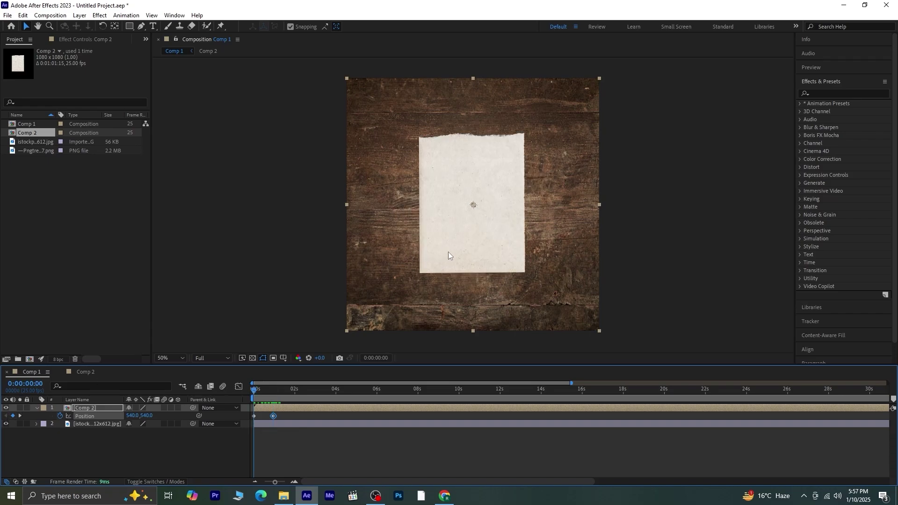
left_click_drag(448, 255, 225, 258)
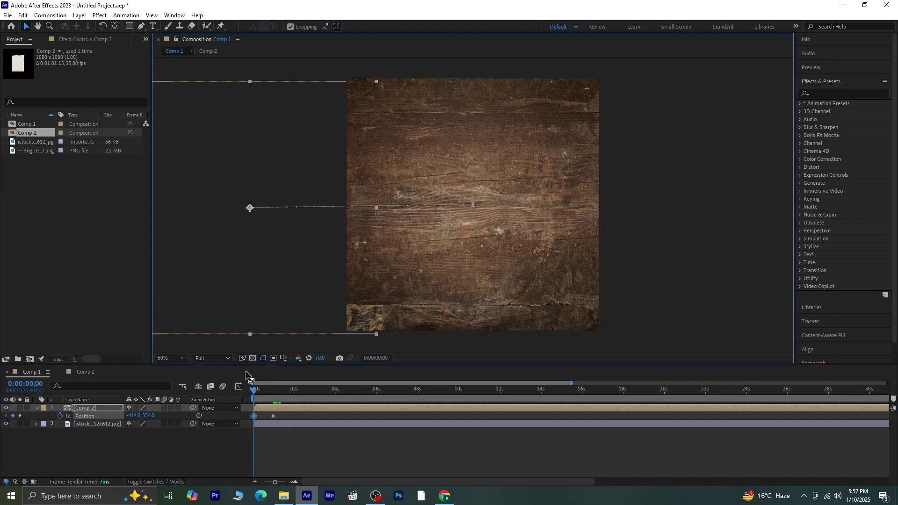
Step: Add Position keyframes moving the paper up-right near 3 s and down-left at 5 s
left_click(20, 416)
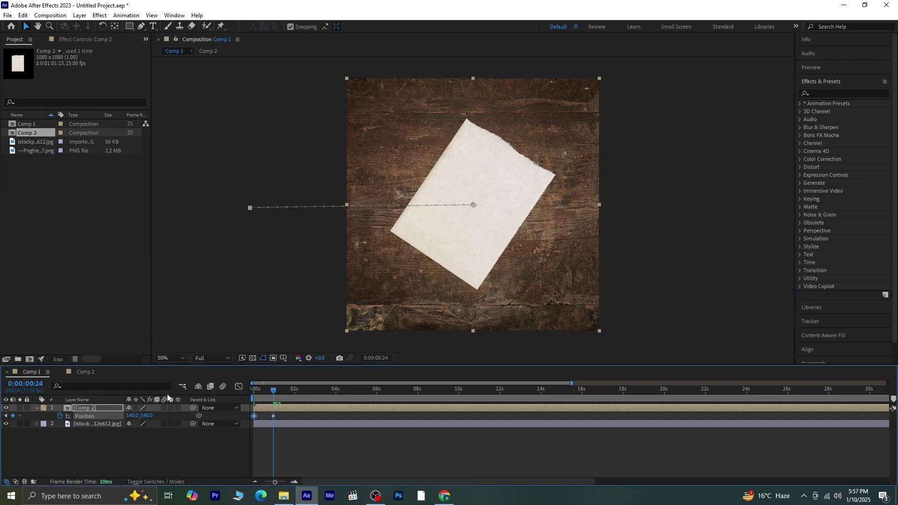
left_click_drag(277, 391, 311, 425)
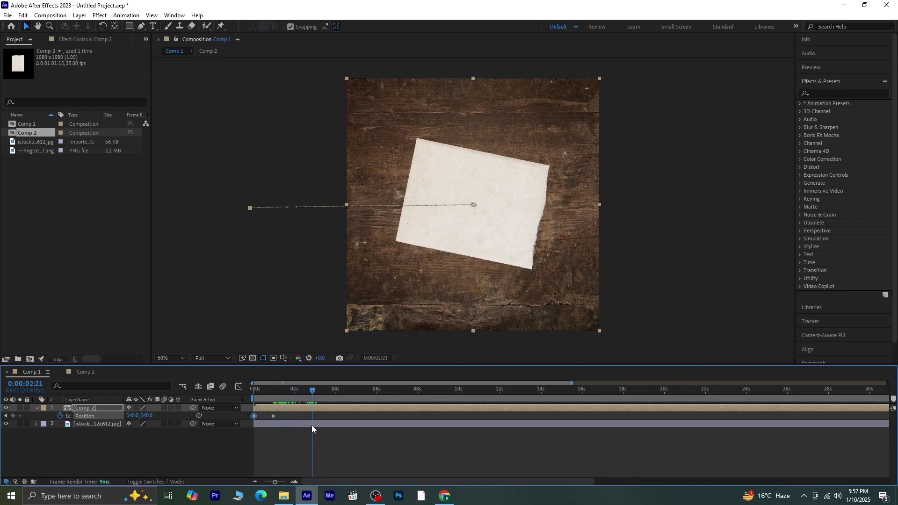
left_click_drag(471, 239, 504, 183)
left_click_drag(321, 389, 357, 417)
left_click_drag(497, 200, 422, 291)
left_click_drag(360, 388, 399, 403)
Step: Bring the paper back to the comp centre at 0:00:07:02, then return to the start
left_click_drag(433, 287, 481, 239)
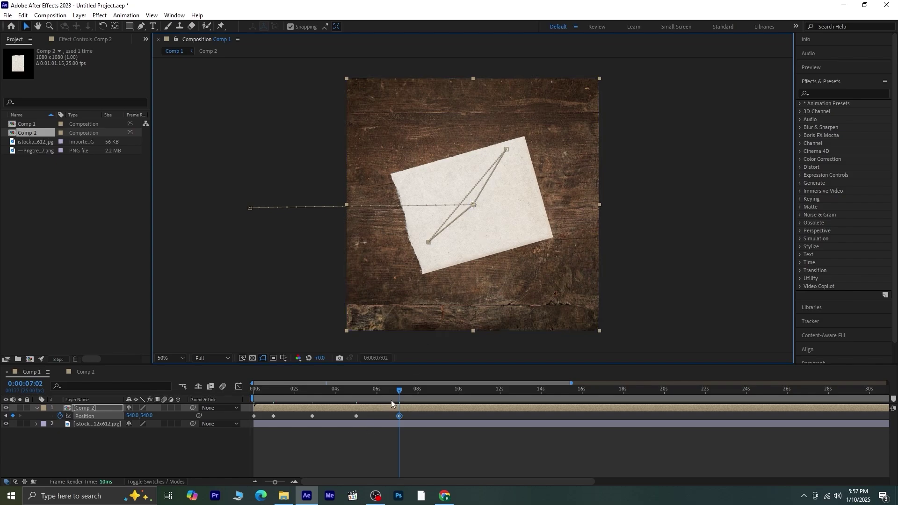
left_click_drag(389, 395, 331, 396)
key("Home")
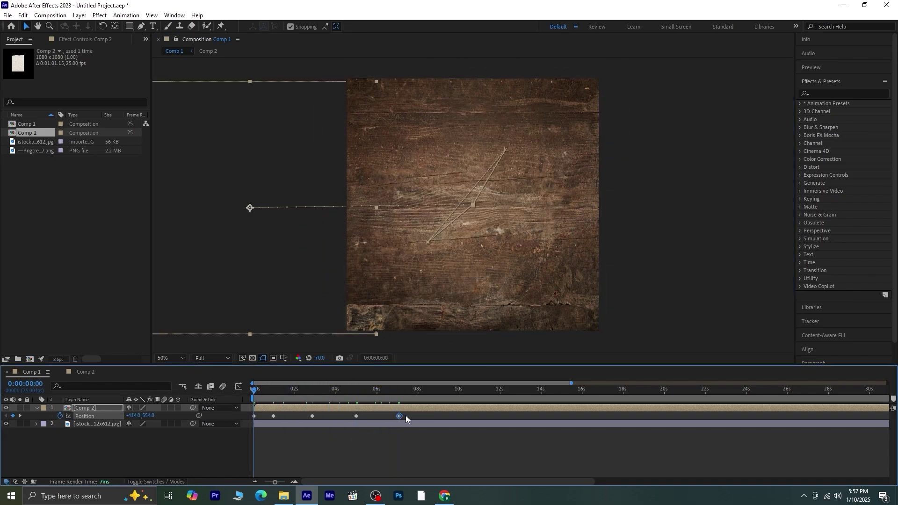
Step: Set all five Position keyframes to Continuous Bezier for both temporal and spatial interpolation
left_click_drag(410, 423, 253, 426)
right_click(398, 417)
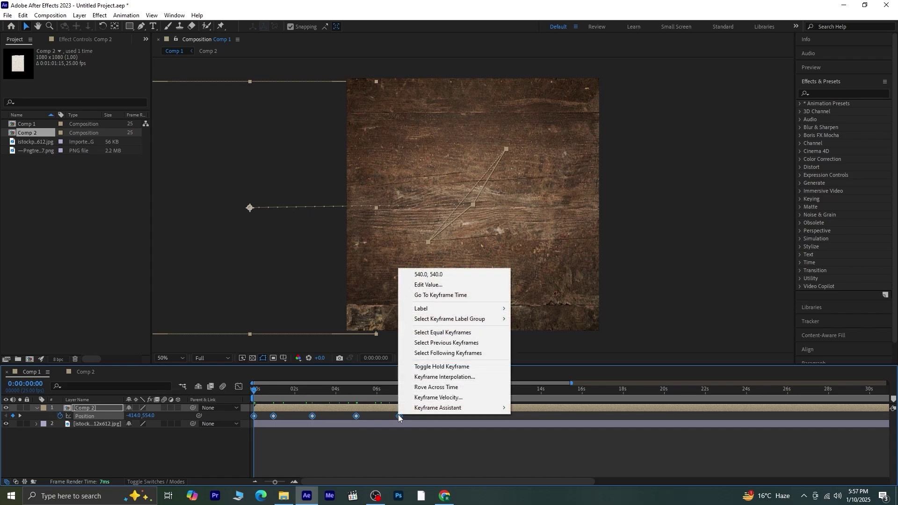
left_click(470, 380)
left_click(468, 205)
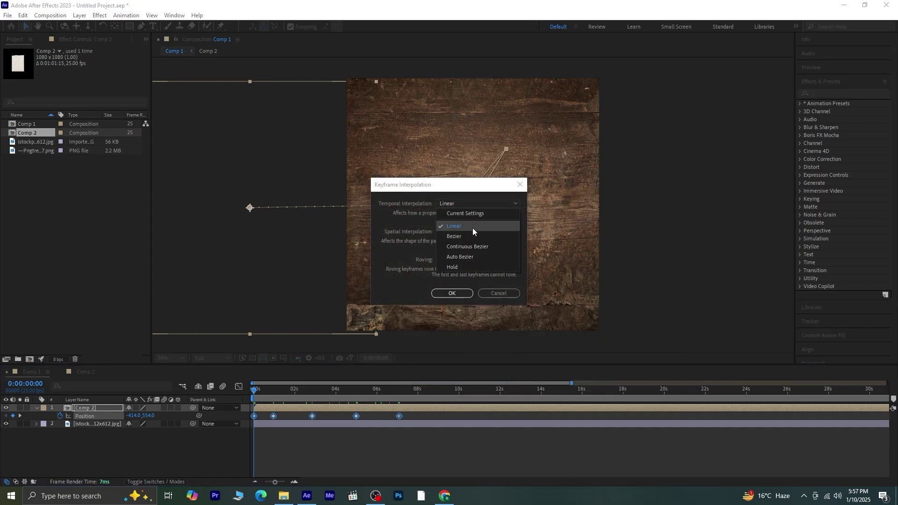
left_click(469, 246)
left_click(469, 232)
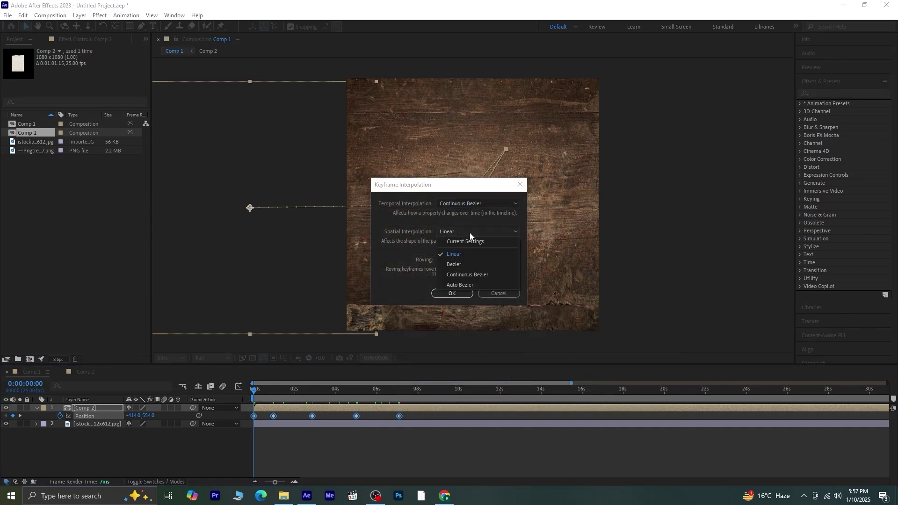
left_click(469, 271)
left_click(445, 295)
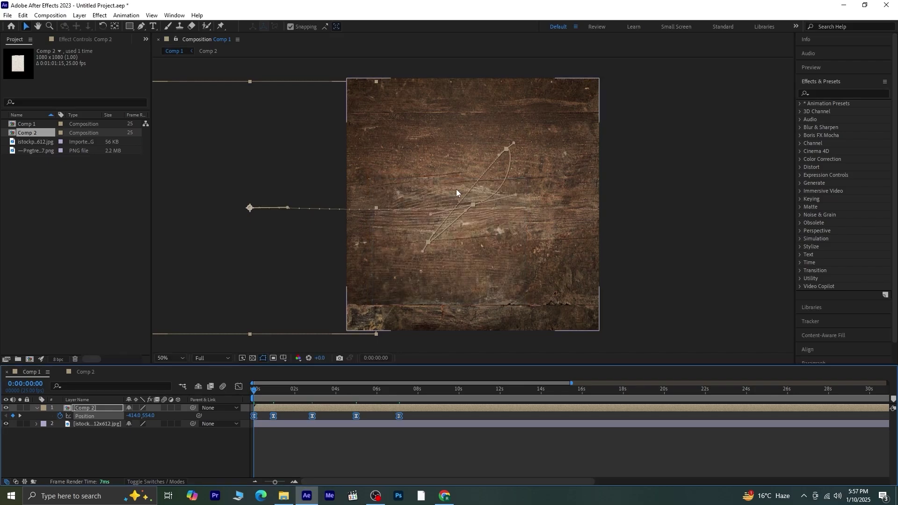
Step: Curve the path out from the first keyframe and shift the second keyframe to 610,540
left_click(288, 434)
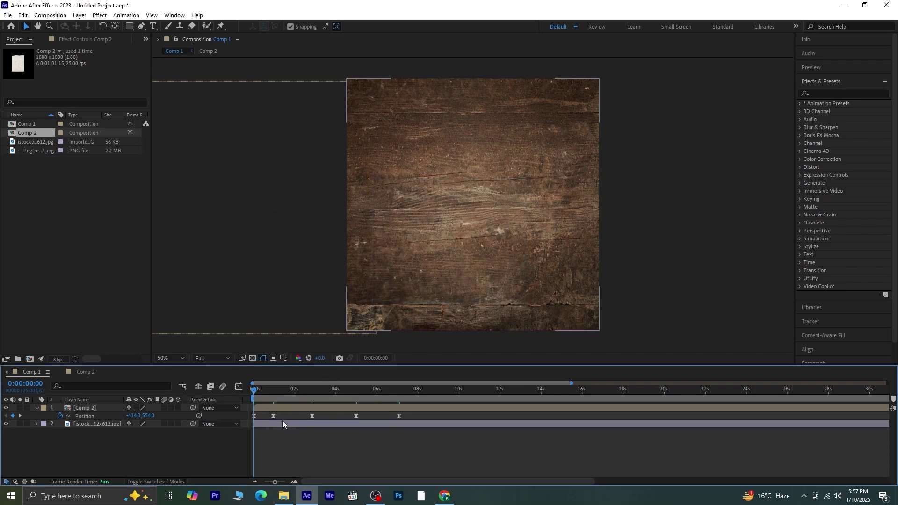
left_click(254, 416)
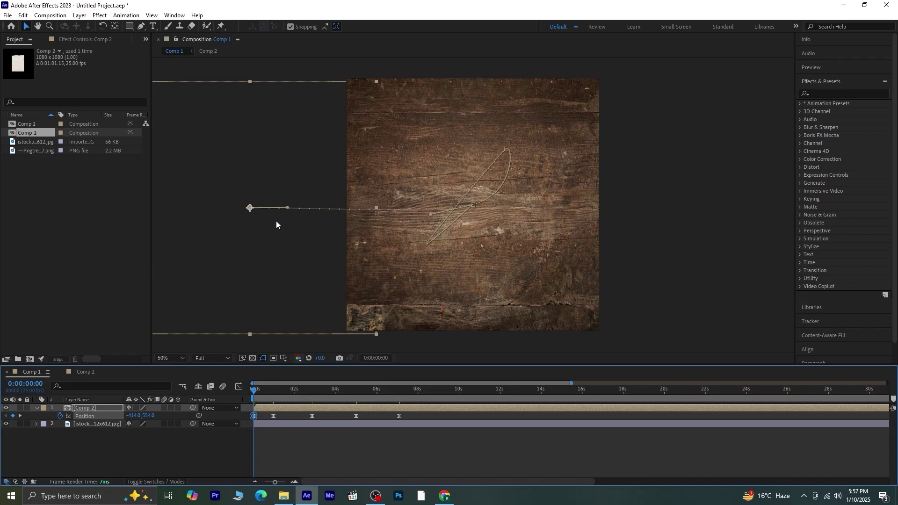
left_click_drag(286, 209, 345, 116)
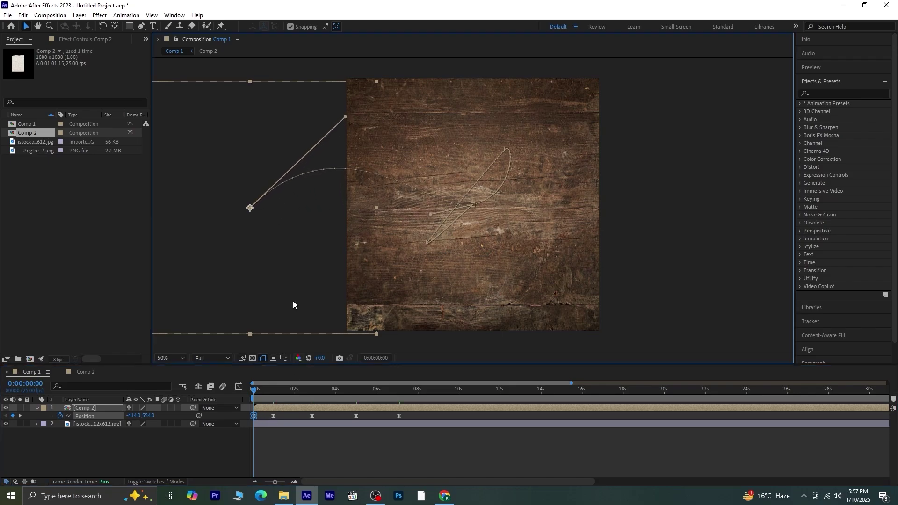
left_click(20, 416)
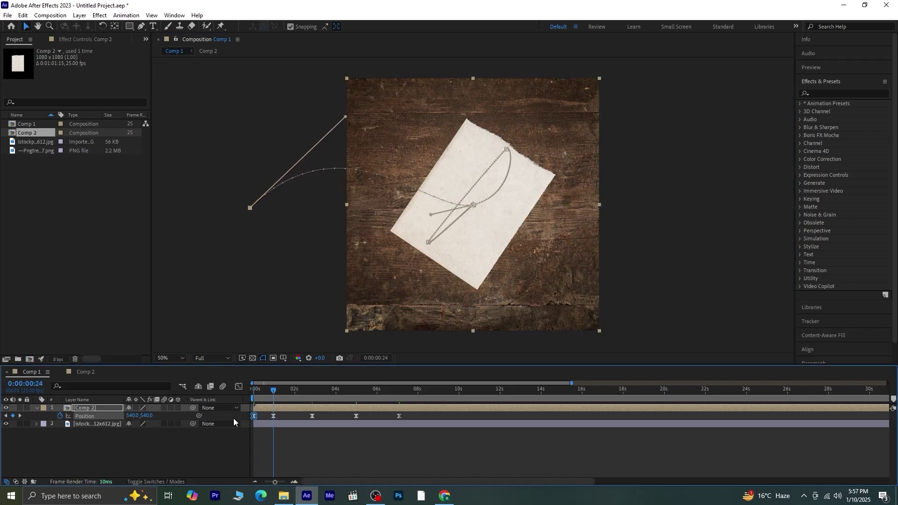
left_click(273, 416)
left_click_drag(473, 206, 488, 216)
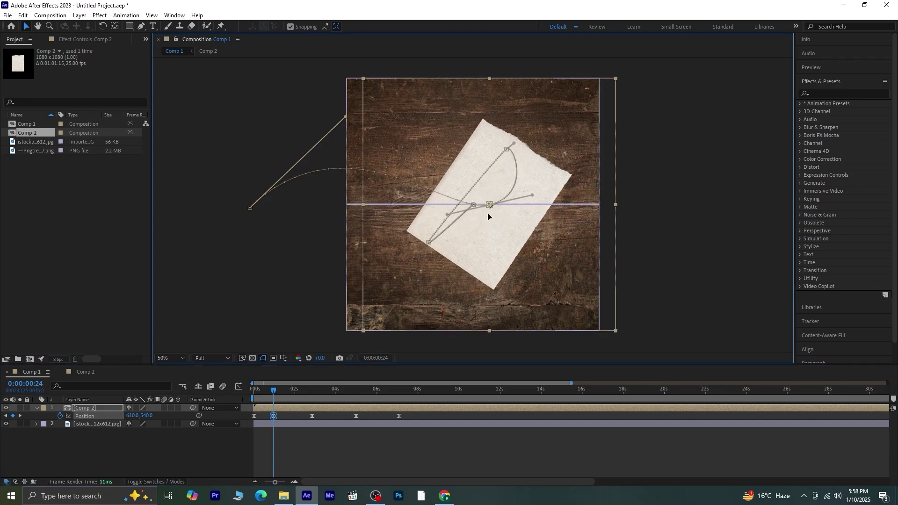
Step: Stretch the 0:00:02:21 keyframe's Bezier handles into a wide loop
left_click(19, 416)
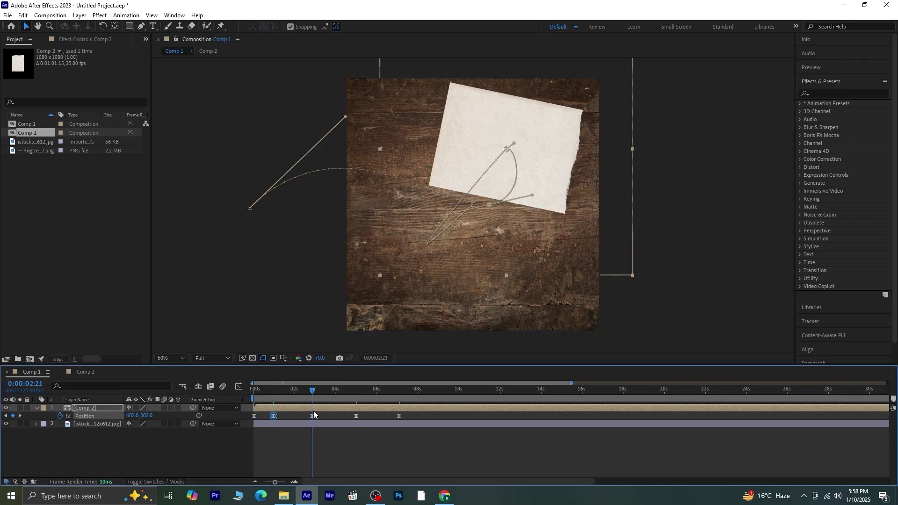
left_click(312, 415)
left_click_drag(513, 145, 559, 165)
left_click_drag(491, 148, 402, 159)
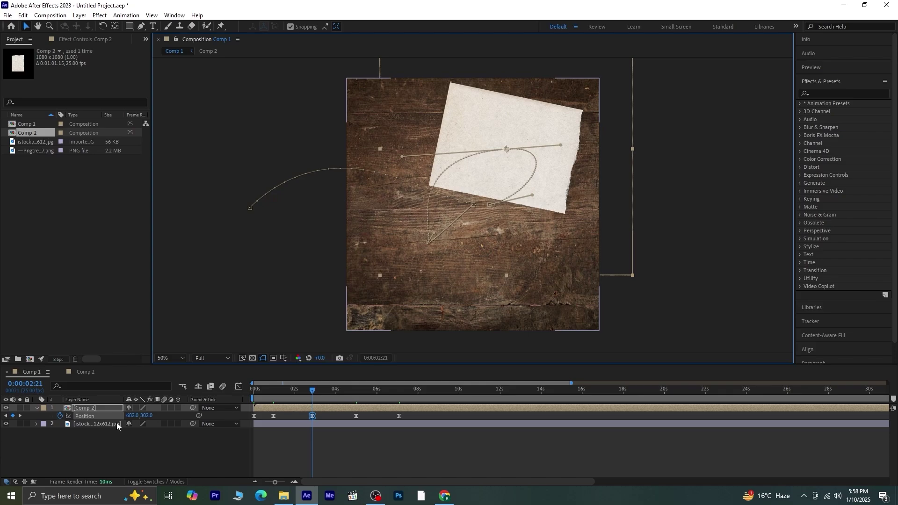
Step: Reshape the curves at the fourth keyframe and the final 0:00:07:02 keyframe
left_click(356, 416)
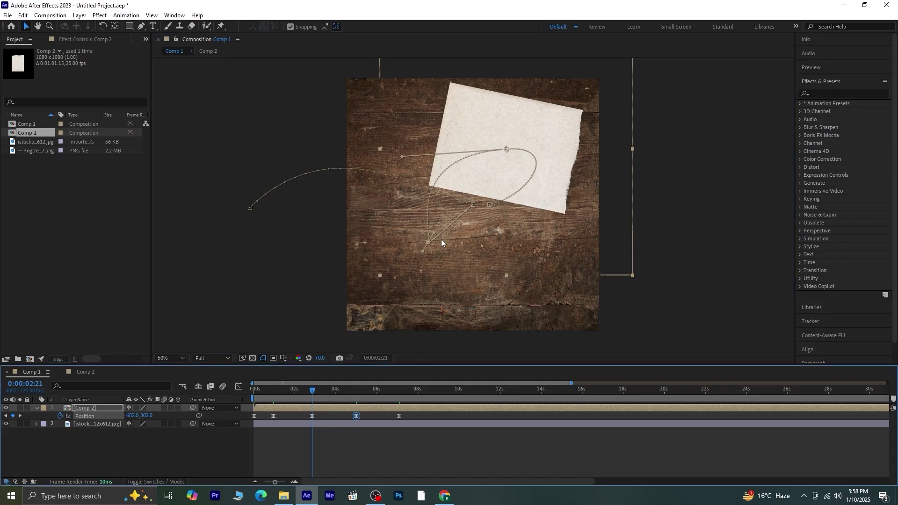
left_click_drag(433, 235, 400, 207)
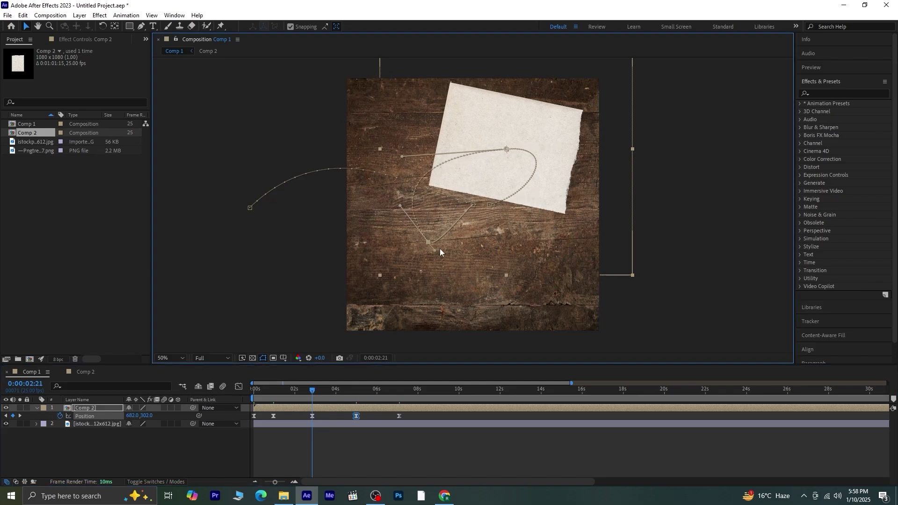
left_click_drag(434, 253, 500, 303)
key("k")
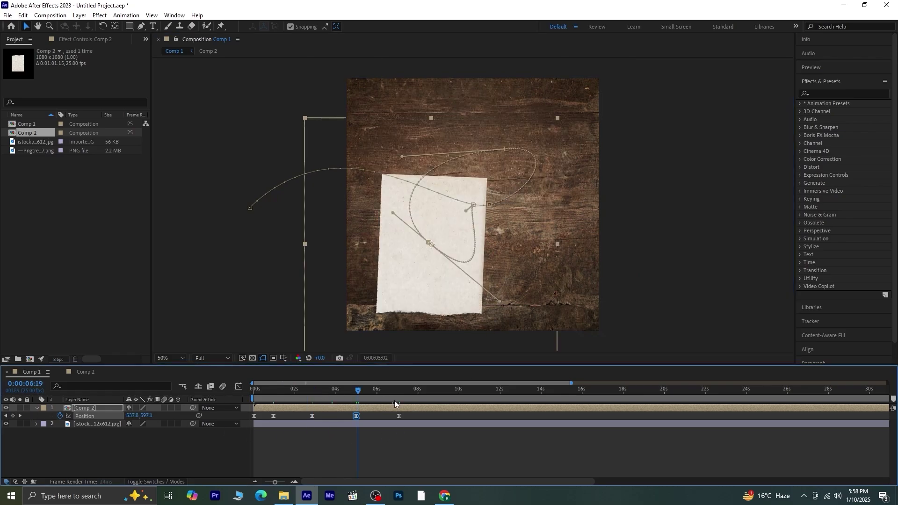
key("k")
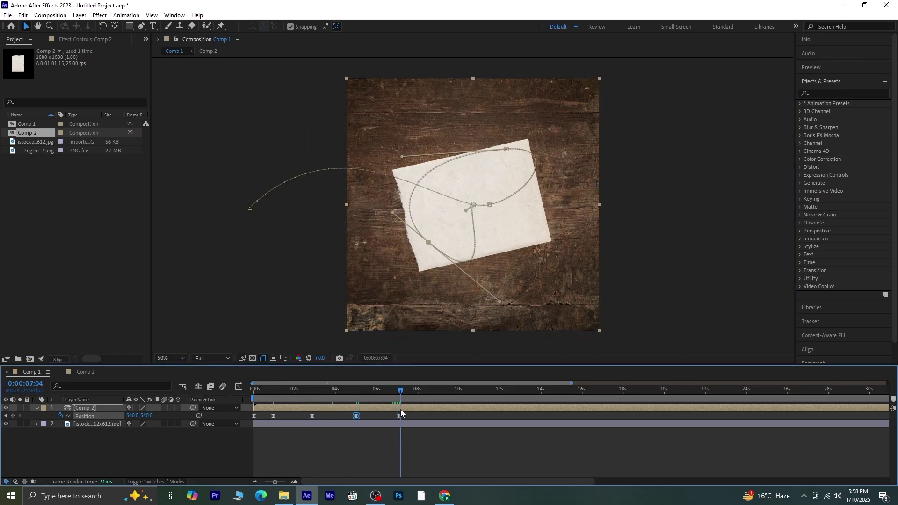
left_click(6, 415)
left_click_drag(466, 211, 511, 220)
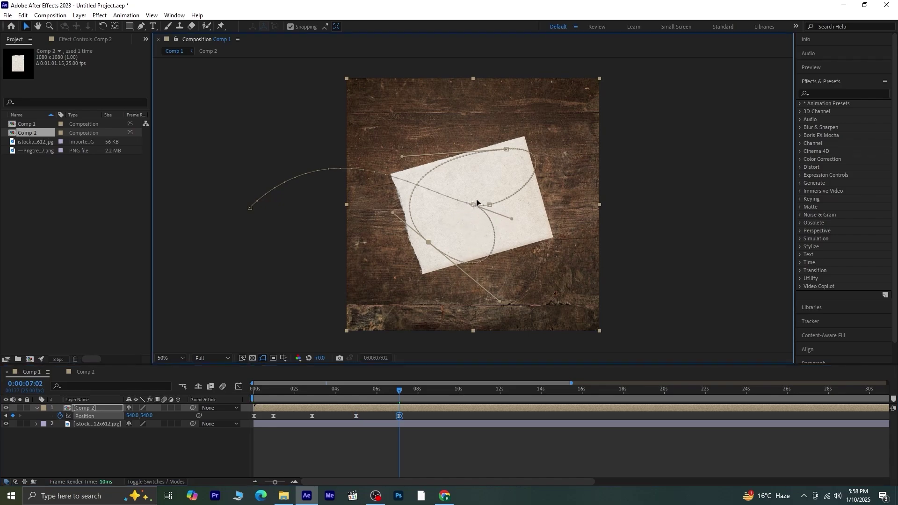
Step: Preview the flight from the start and end the work area at 0:00:07:07
left_click(380, 429)
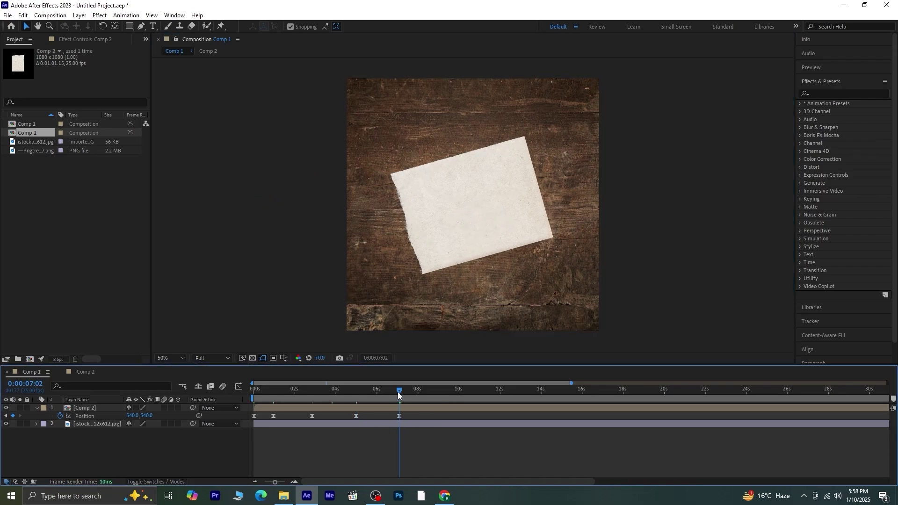
left_click_drag(398, 392, 254, 392)
key("space")
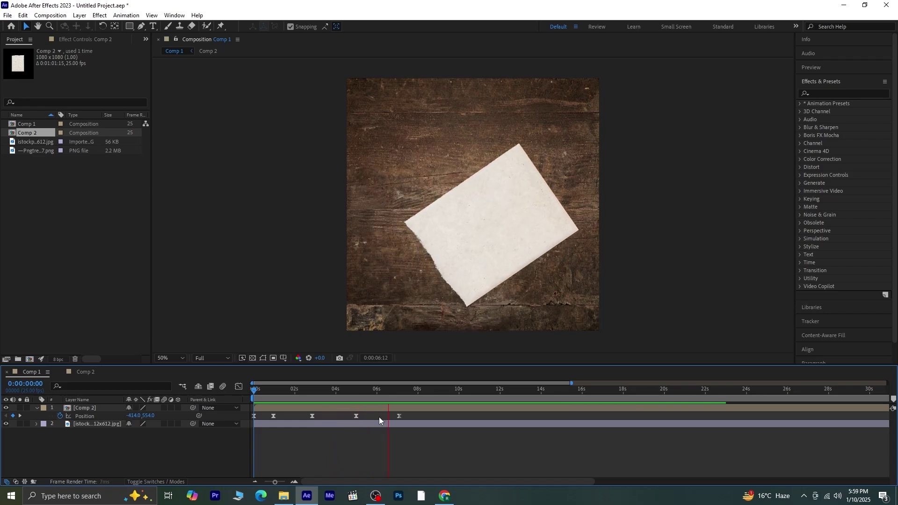
left_click(404, 391)
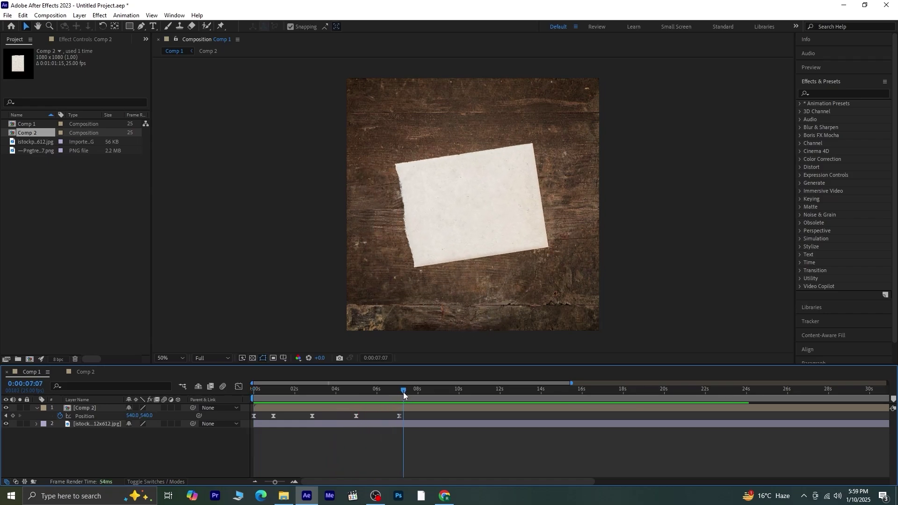
key("n")
key("Home")
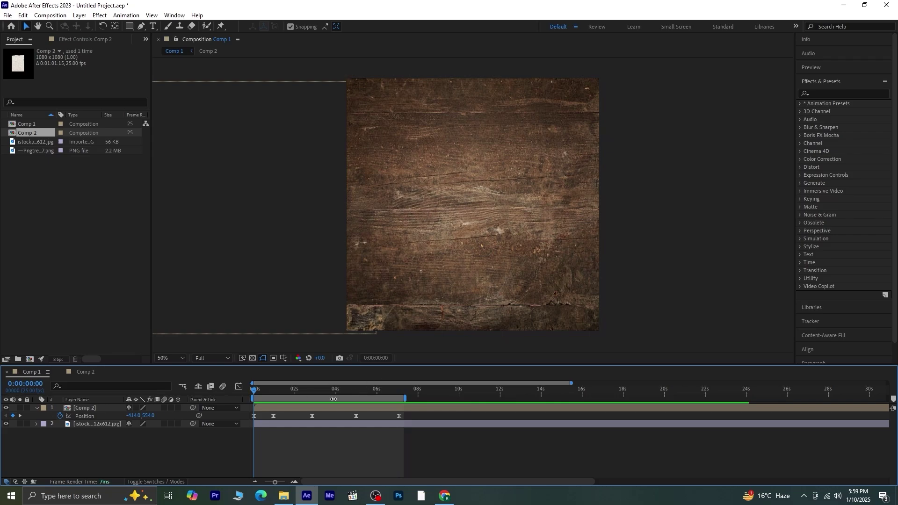
Step: Apply CC Cylinder, found by searching 'cc cyl', to the Comp 2 layer and expand its Rotation settings
left_click_drag(253, 390, 329, 398)
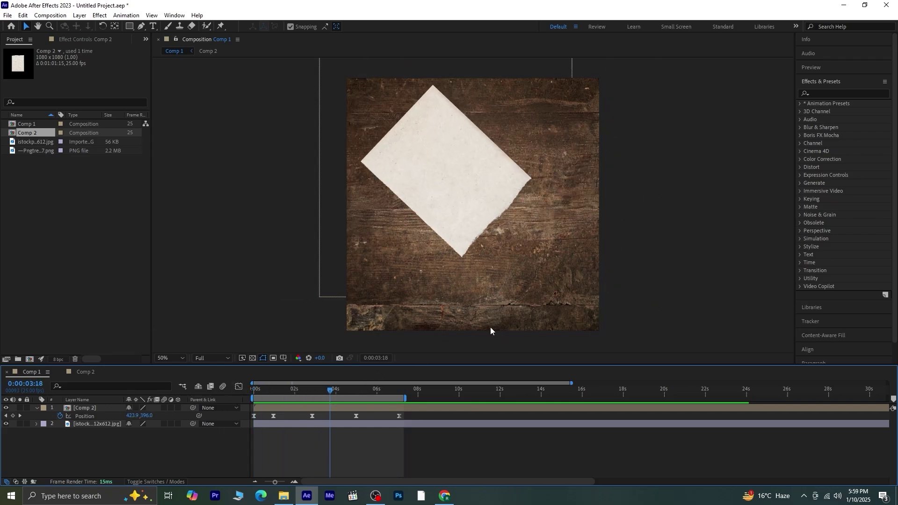
left_click(840, 94)
type("cc")
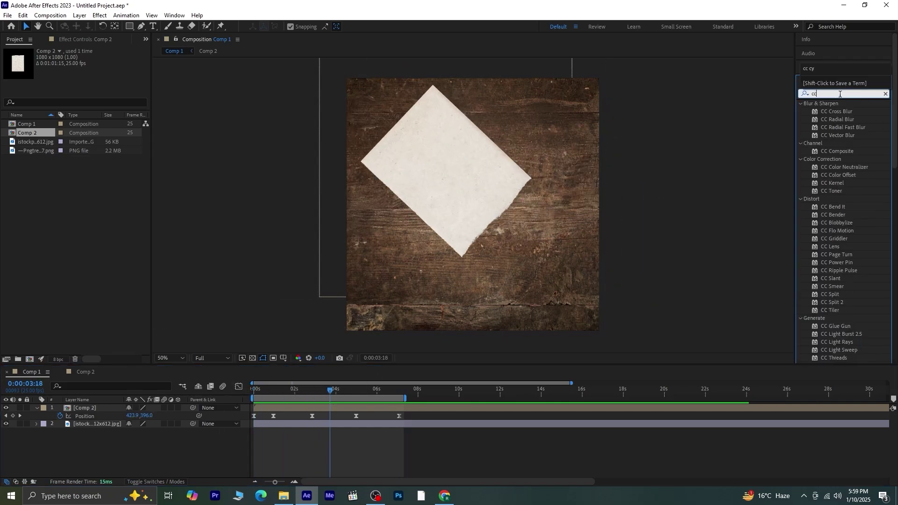
type(" cyl")
left_click(835, 112)
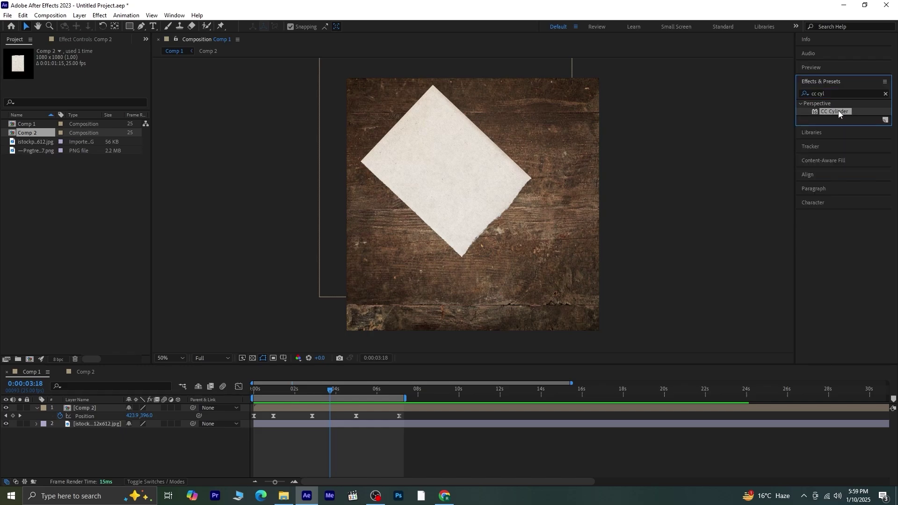
left_click_drag(838, 110, 96, 409)
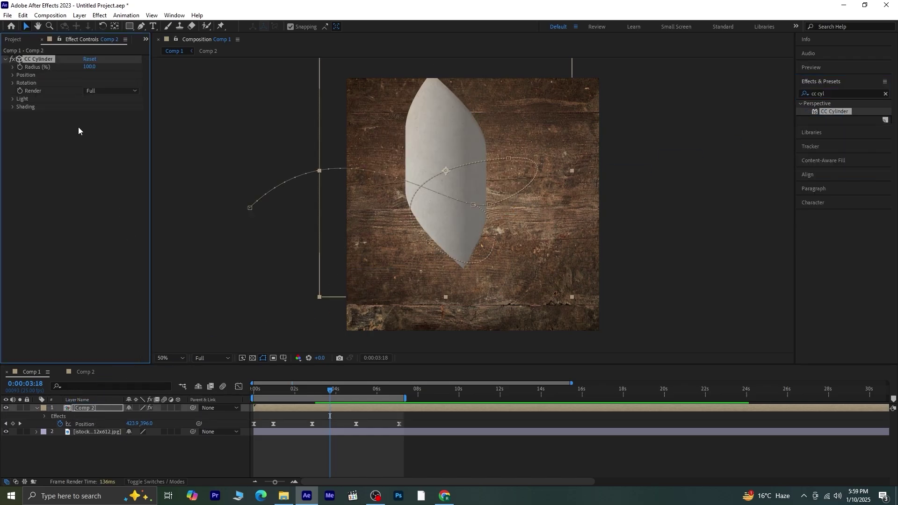
left_click(14, 83)
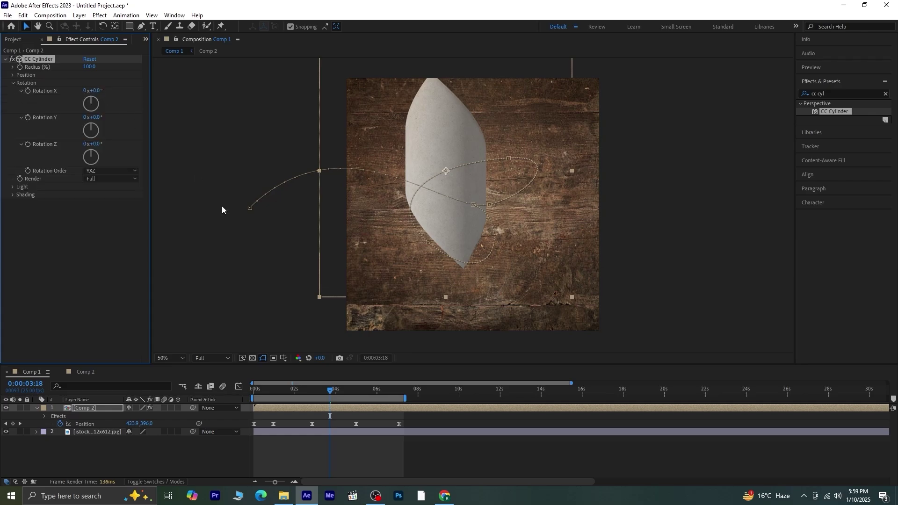
Step: Keyframe CC Cylinder Rotation Y from 0x+0° at the start to 3x+0° at 0:00:07:02
left_click_drag(335, 394, 315, 393)
mouse_move(107, 118)
left_mouse_down()
mouse_move(194, 122)
mouse_move(119, 128)
left_mouse_up()
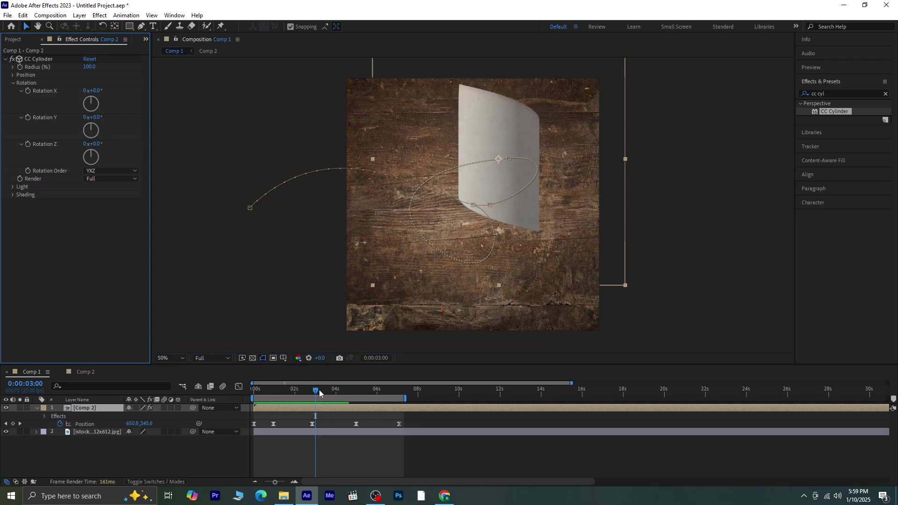
left_click_drag(316, 390, 400, 424)
left_click(27, 117)
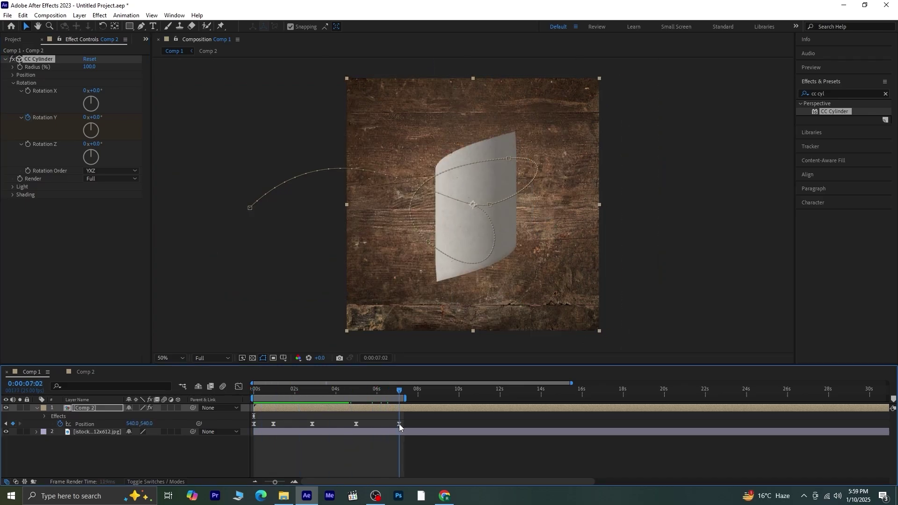
left_click(85, 118)
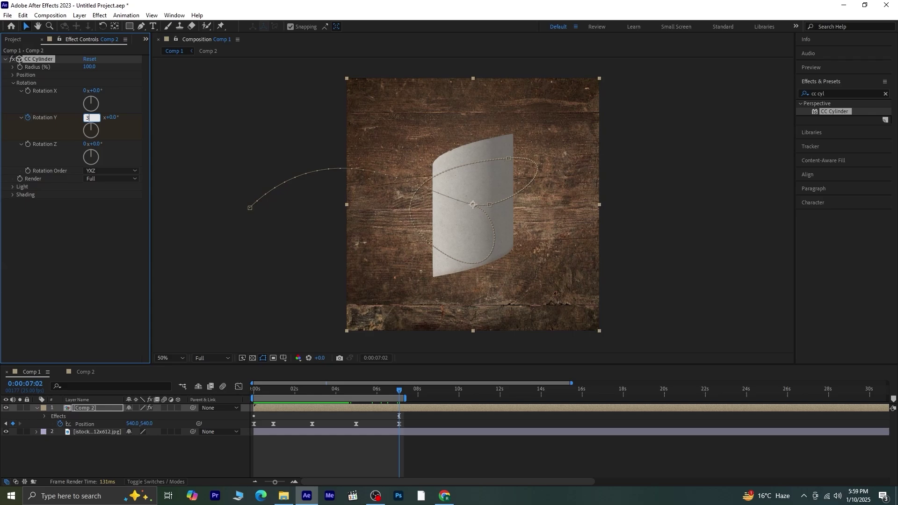
key("Return")
left_click(390, 436)
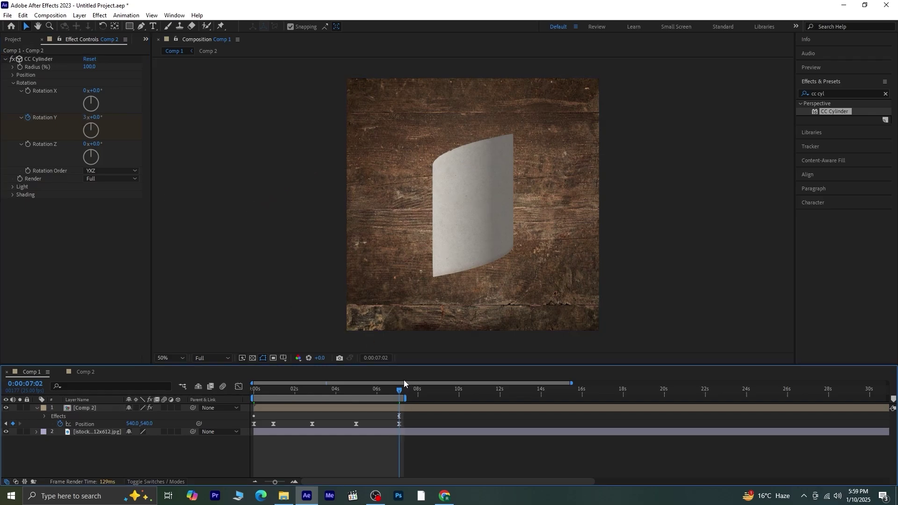
left_click_drag(400, 389, 349, 393)
key("Home")
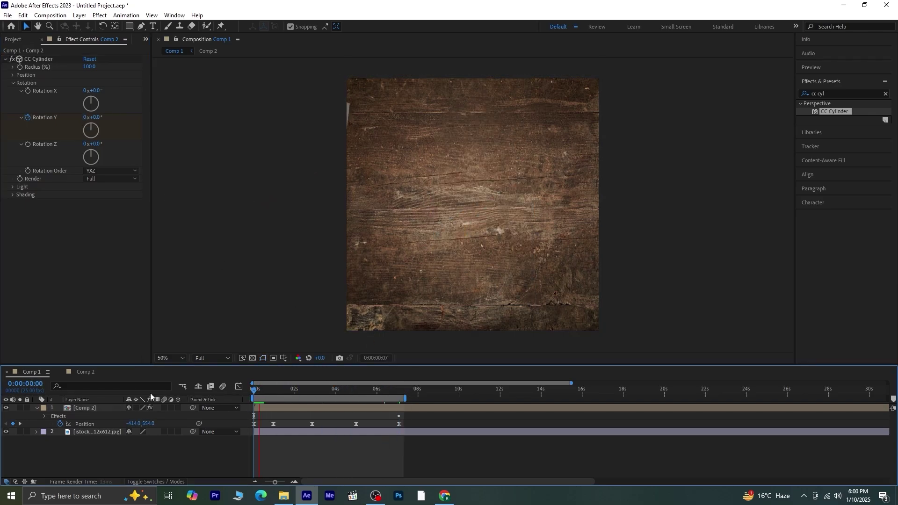